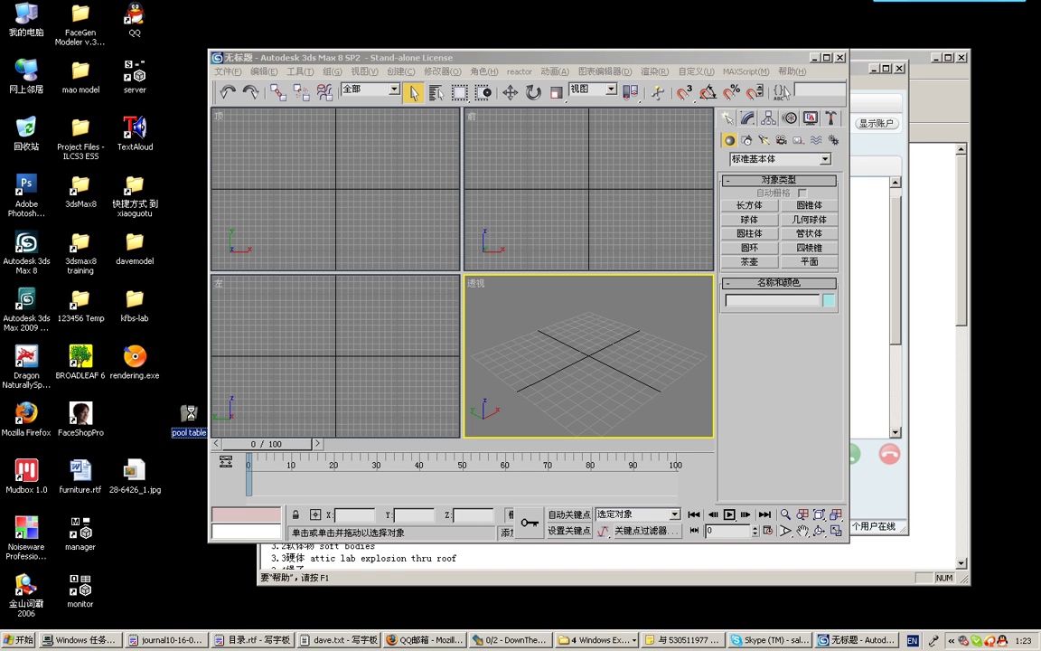
- Open pool table001.max from the pool table folder by dropping it into the 3ds Max viewport
double_click(190, 415)
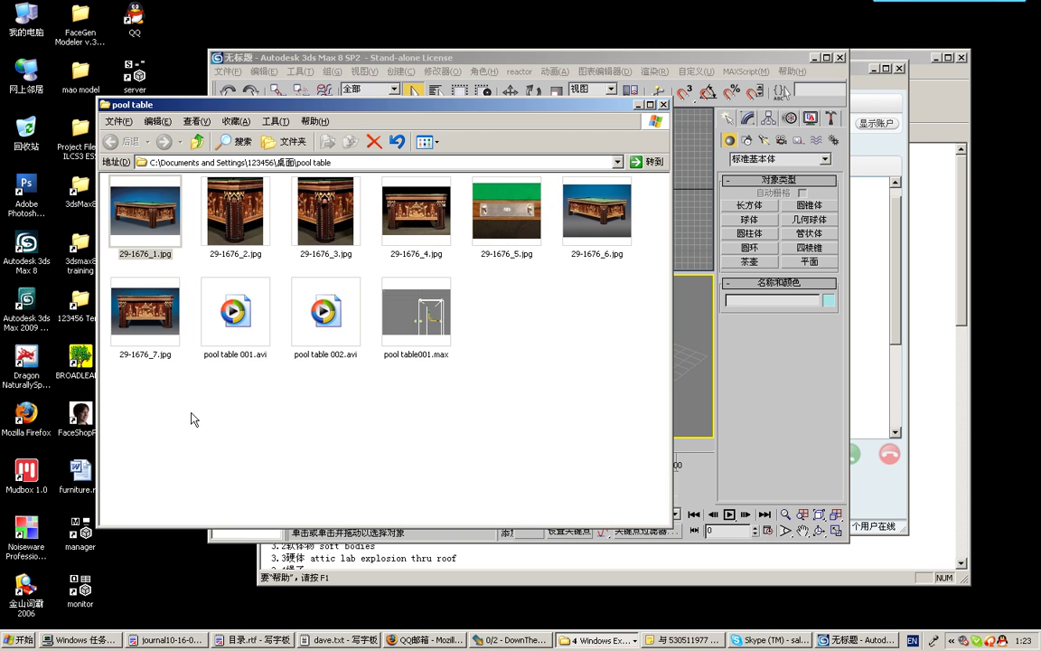
mouse_move(430, 334)
left_mouse_down()
mouse_move(645, 389)
mouse_move(689, 382)
left_mouse_up()
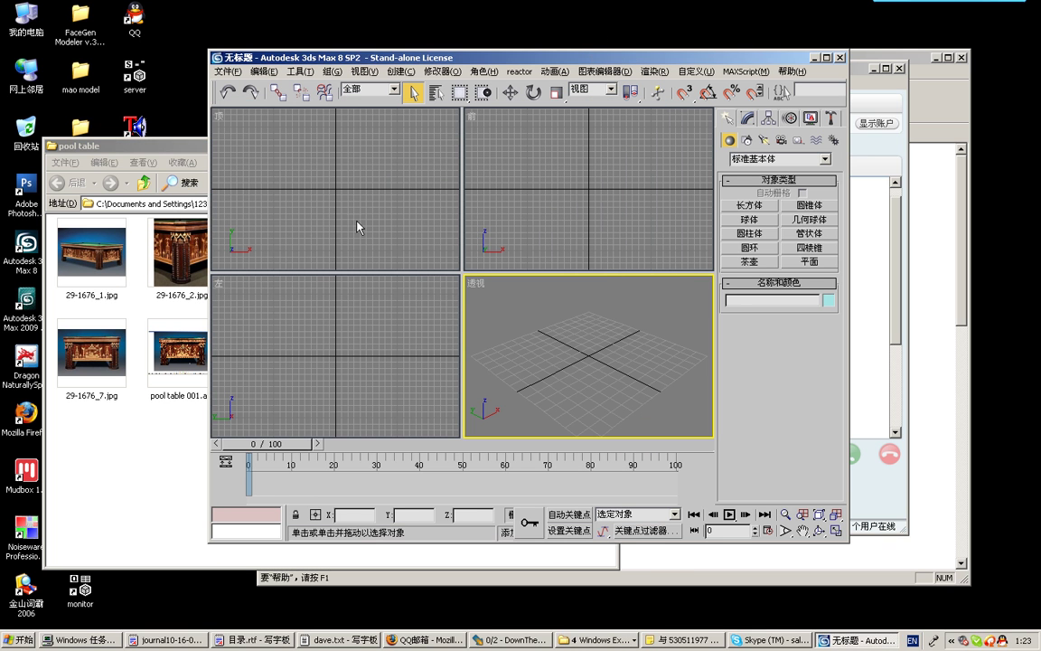
left_click(167, 151)
left_click_drag(352, 348, 673, 347)
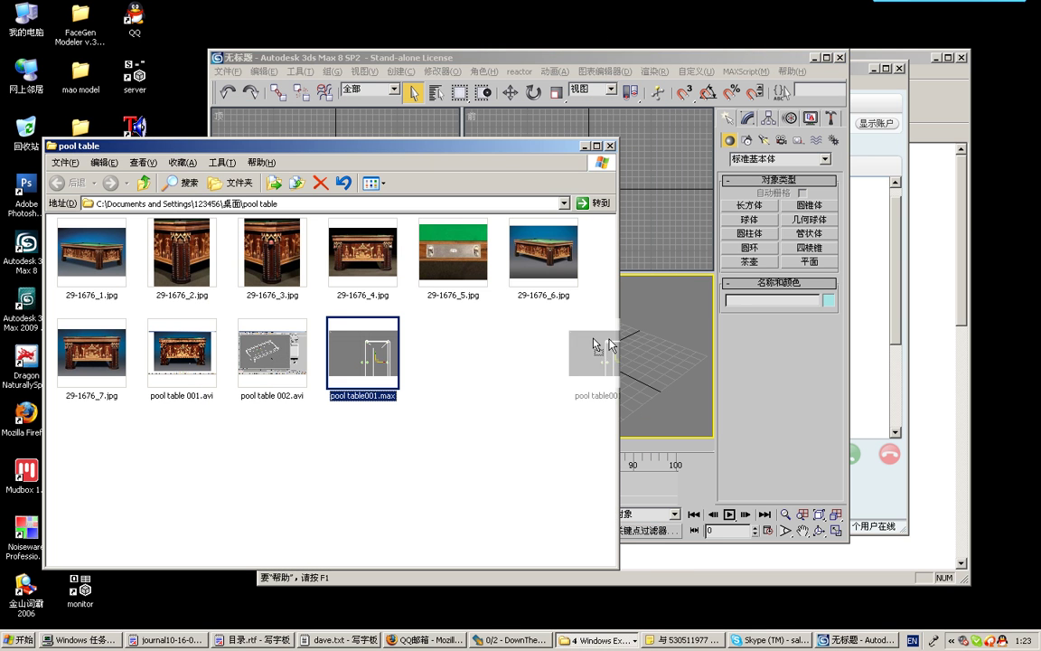
left_click(685, 347)
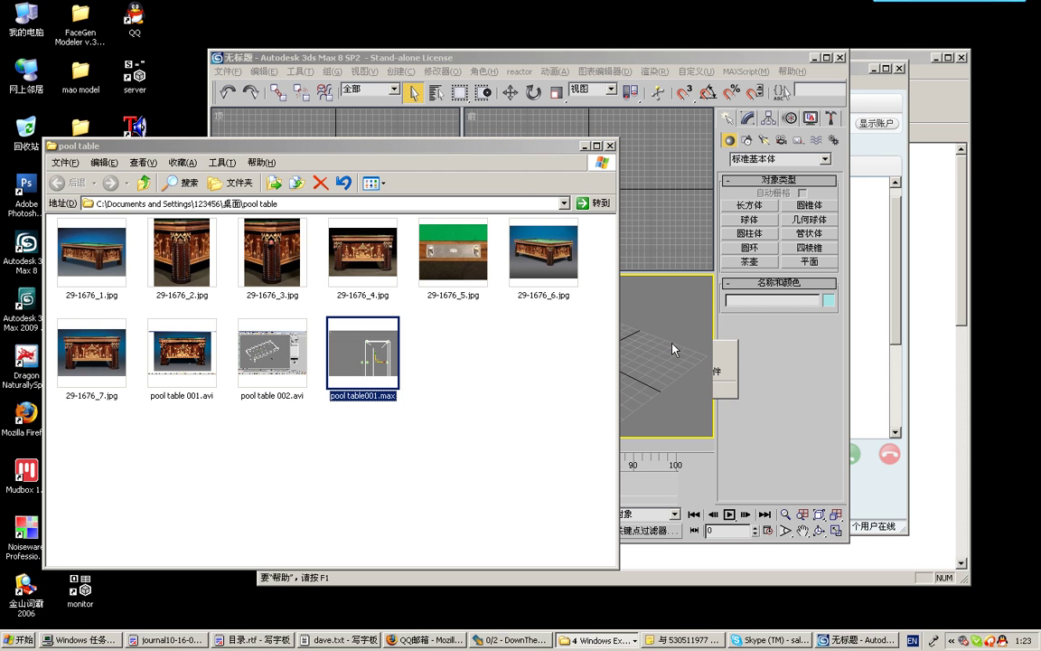
- Select the outer frame Rectangle01 and view its Bevel Profile modifier in the Modify panel
left_click(586, 147)
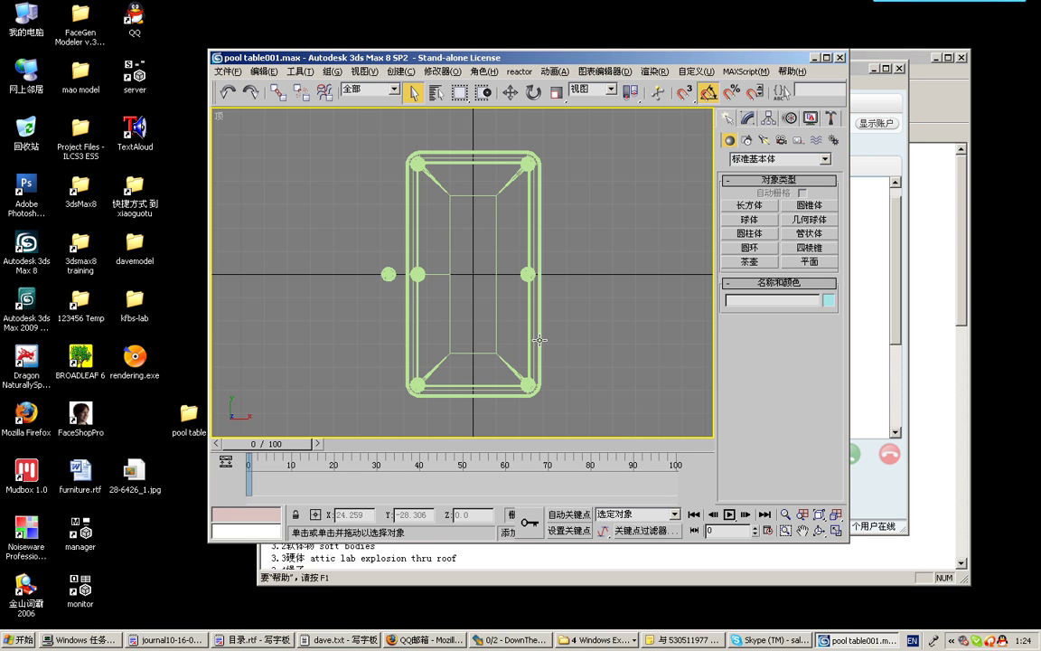
left_click(539, 340)
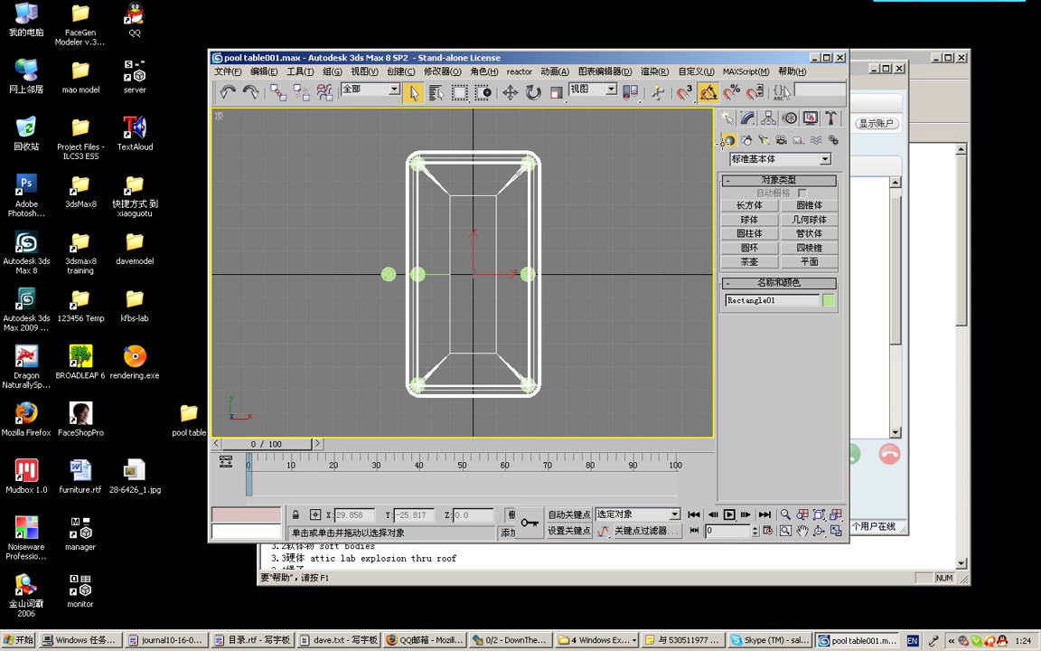
left_click(750, 119)
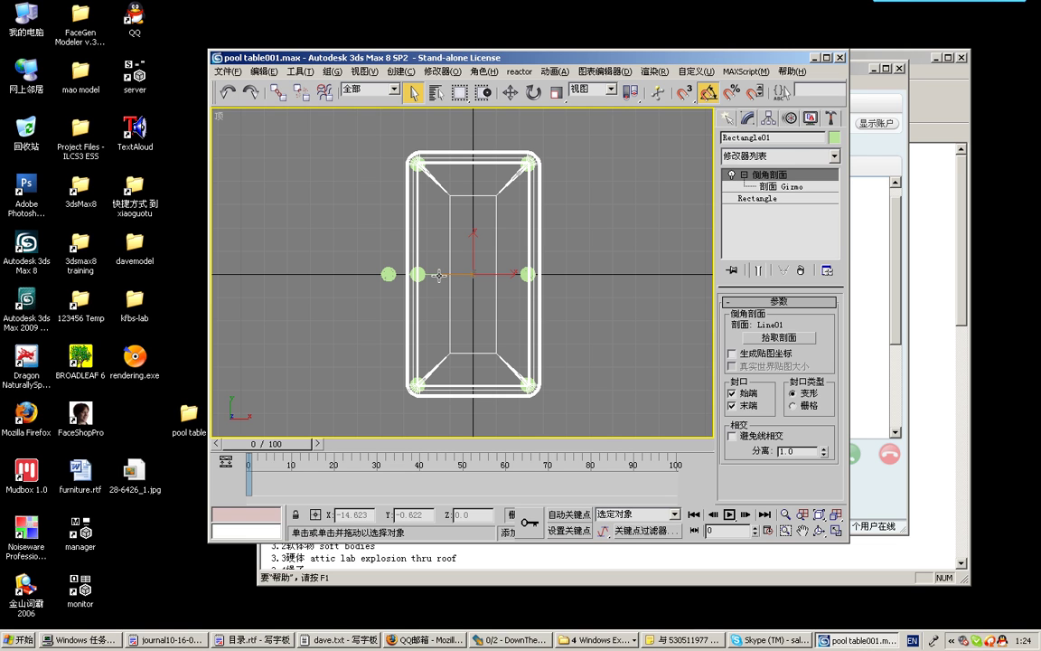
- Move Line01's left profile vertices along X to narrow the rail cross-section
left_click(440, 274)
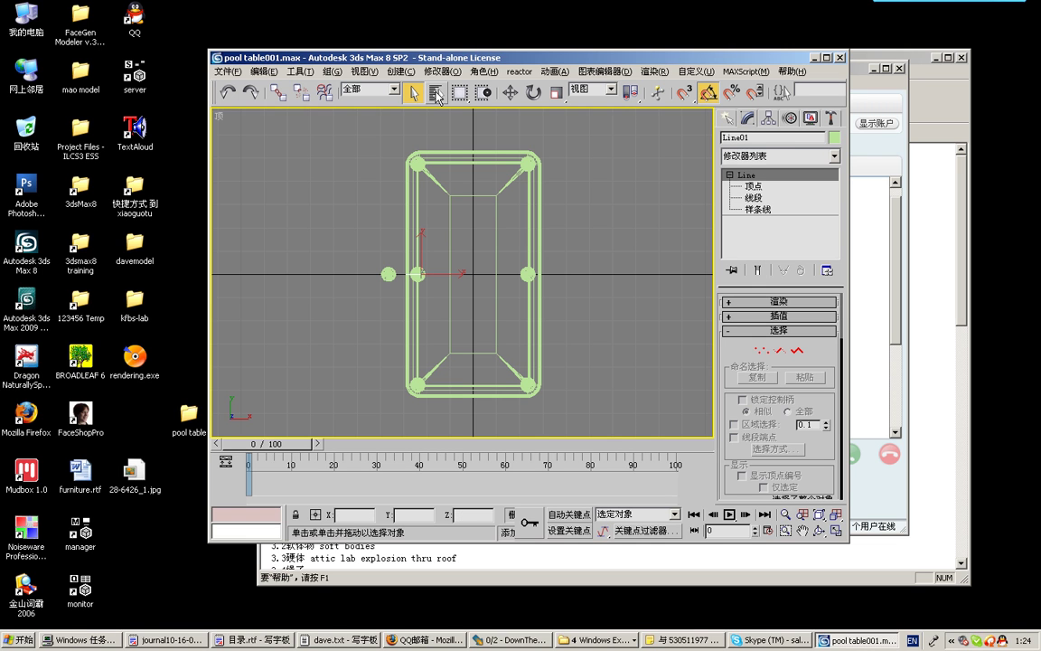
left_click(762, 351)
left_click_drag(471, 258, 446, 296)
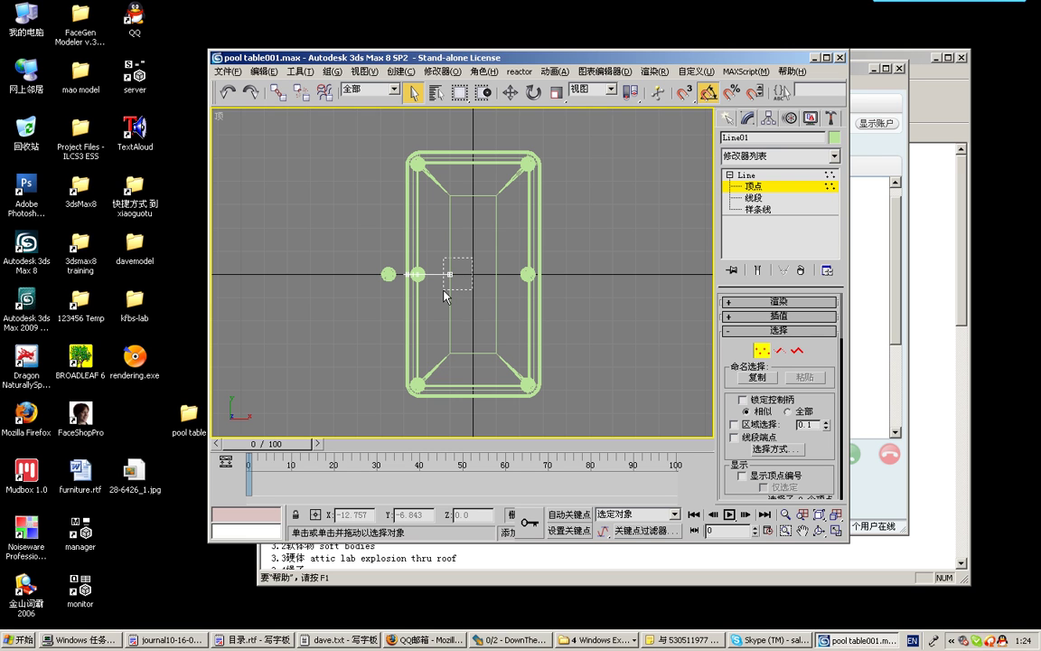
left_click(511, 92)
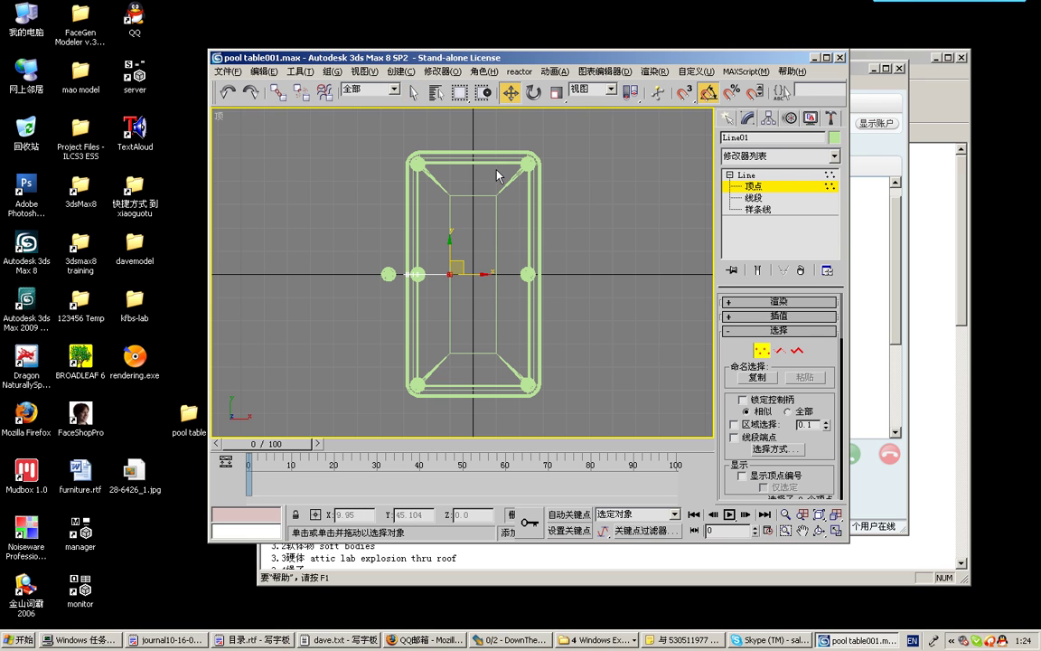
left_click_drag(478, 272, 486, 273)
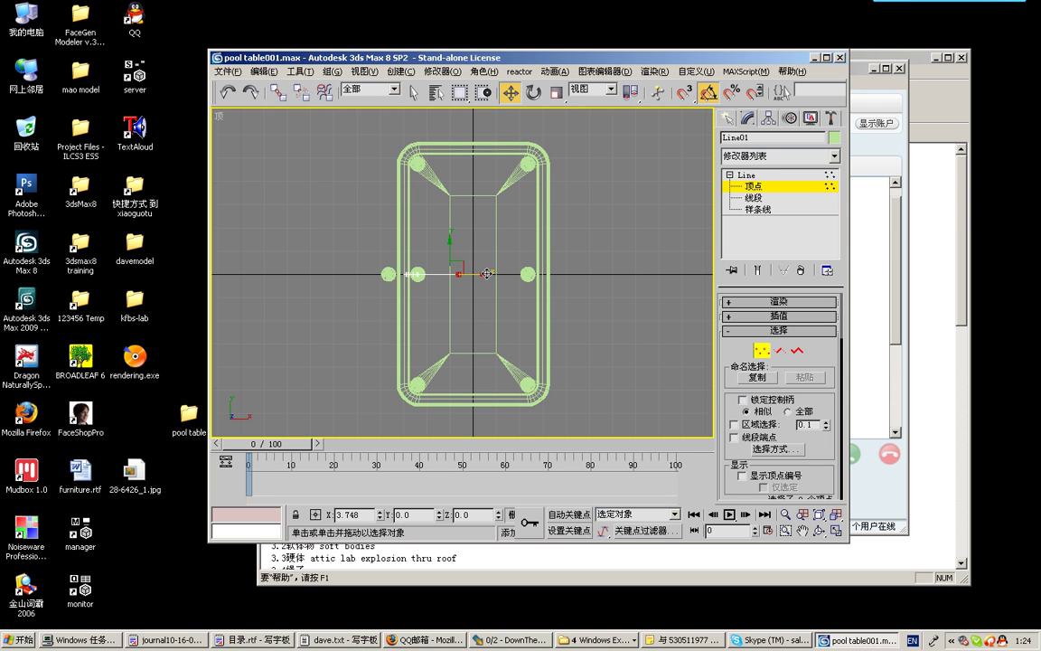
right_click(487, 273)
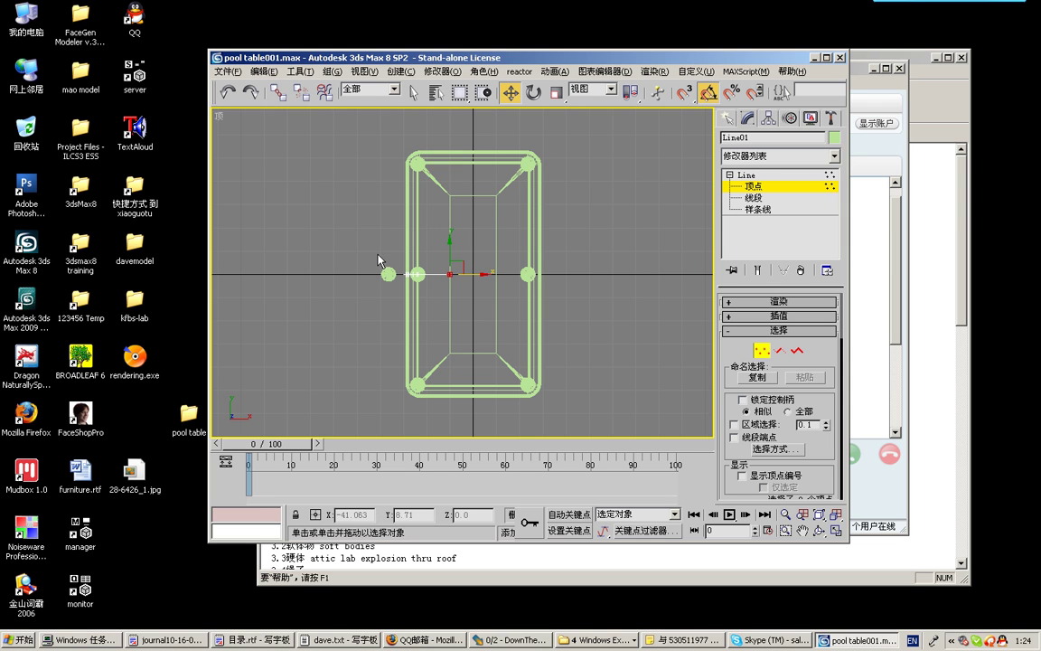
left_click_drag(367, 246, 438, 316)
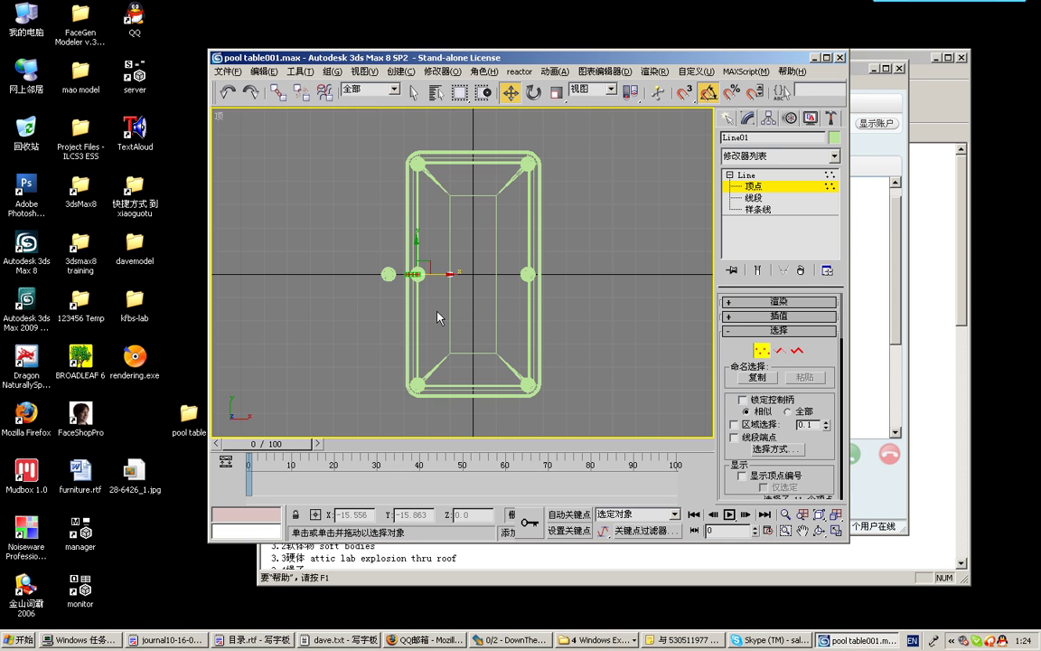
left_click_drag(418, 274, 470, 282)
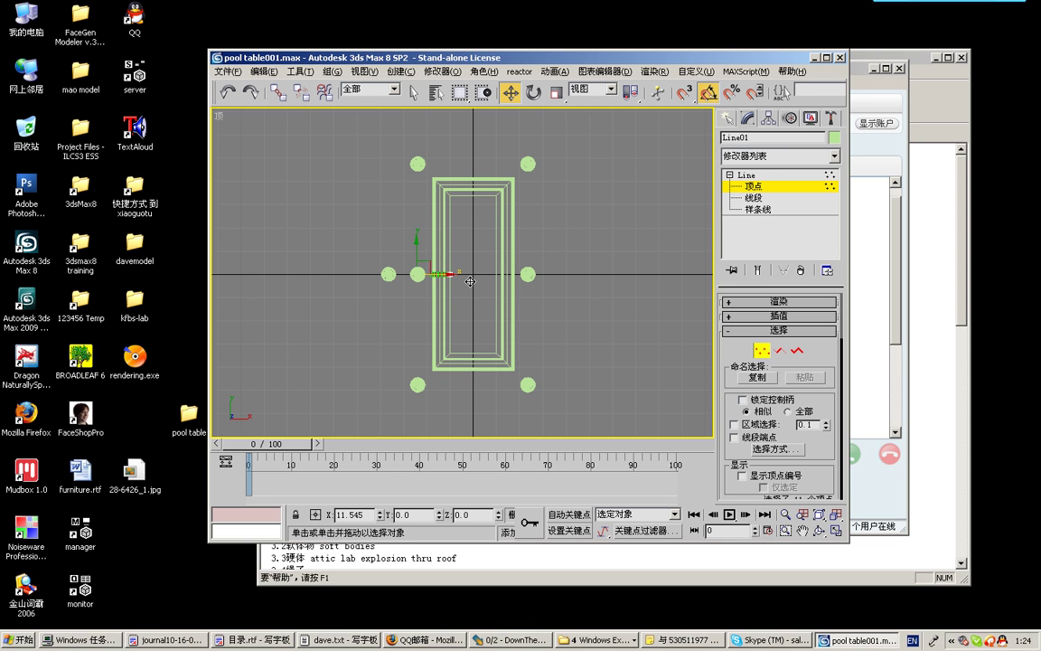
left_click_drag(470, 283, 473, 281)
left_click(448, 274)
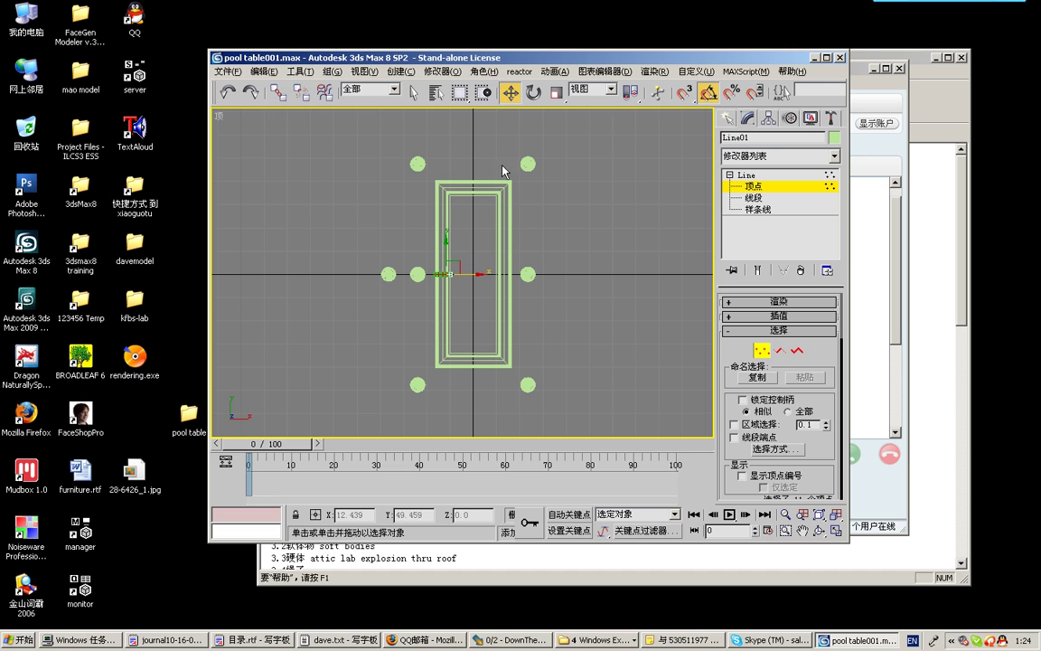
left_click(746, 174)
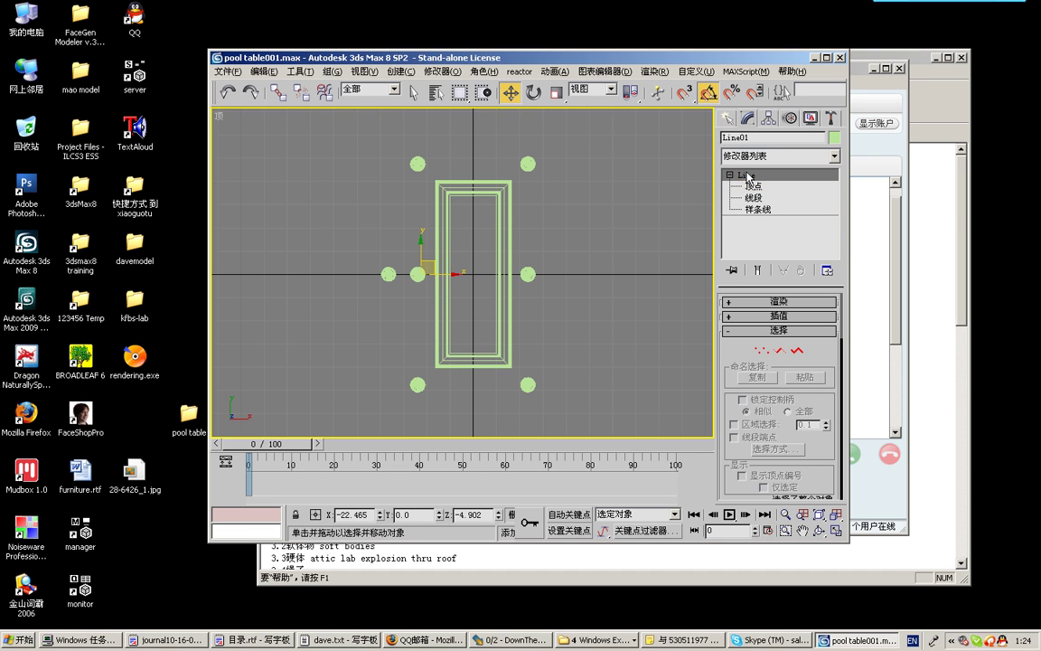
- Move Rectangle01's Bevel Profile gizmo along X so the rails line up with the pocket circles
left_click(504, 209)
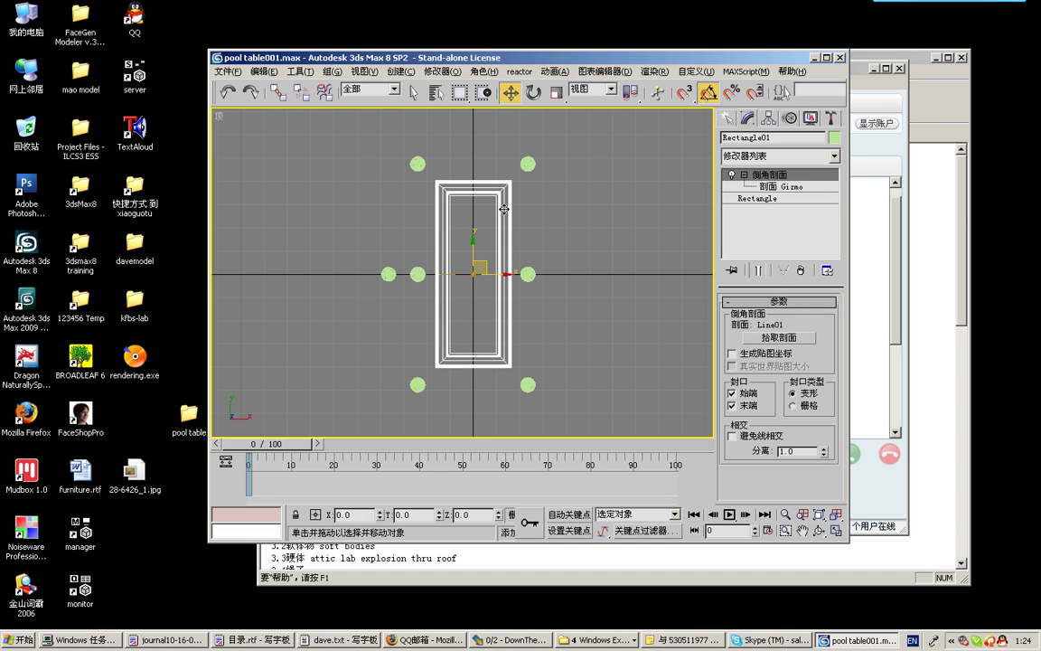
left_click(785, 188)
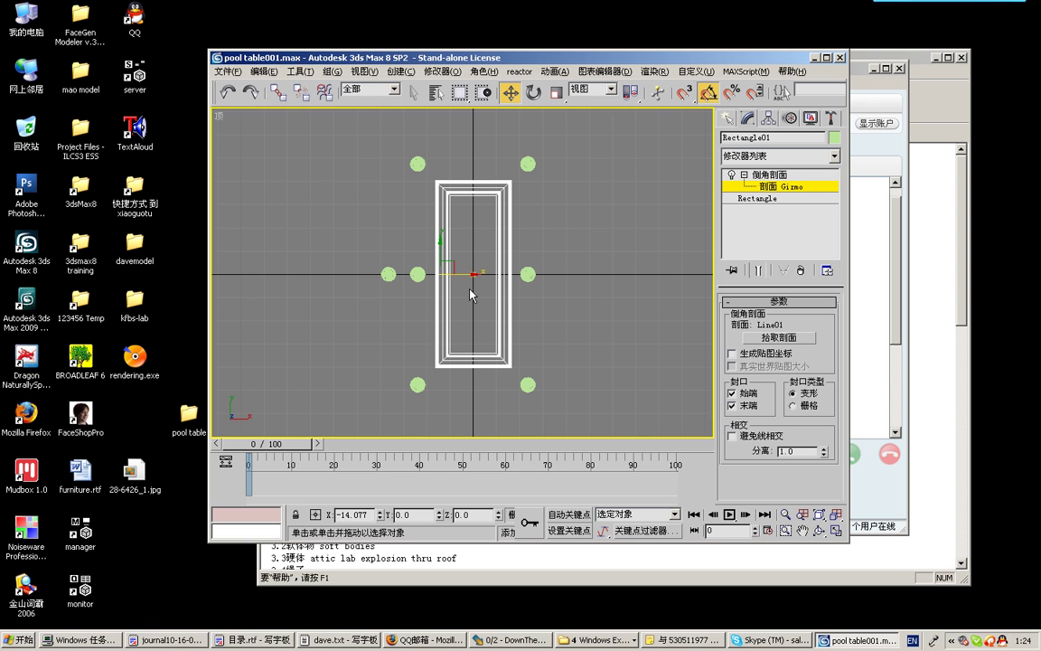
mouse_move(418, 244)
left_mouse_down()
mouse_move(459, 274)
mouse_move(489, 277)
mouse_move(496, 291)
left_mouse_up()
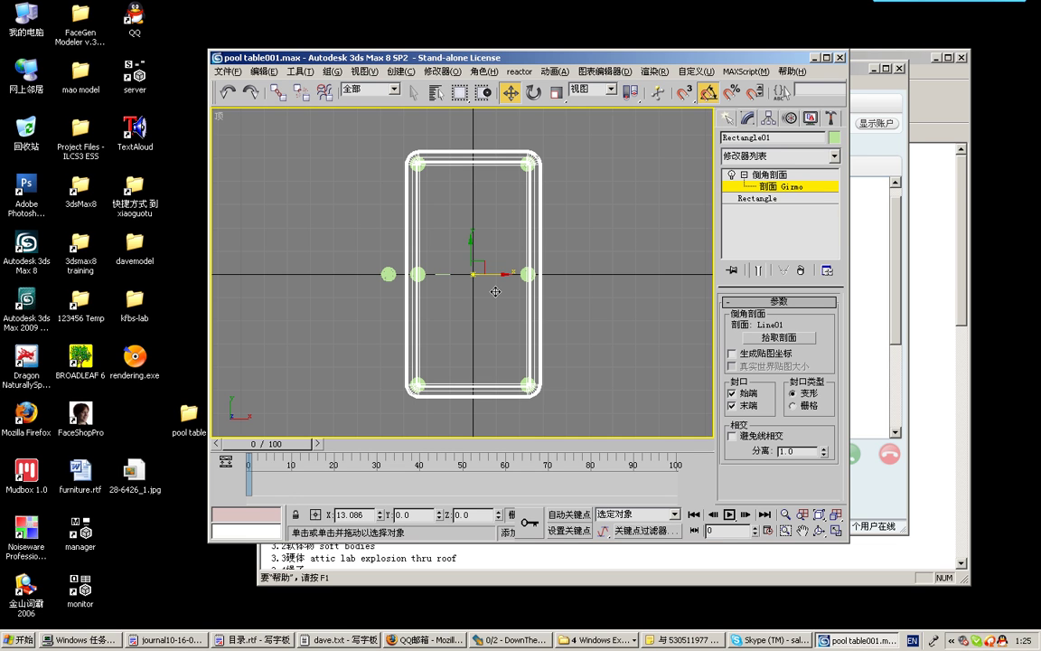
left_click_drag(495, 291, 496, 298)
left_click(729, 119)
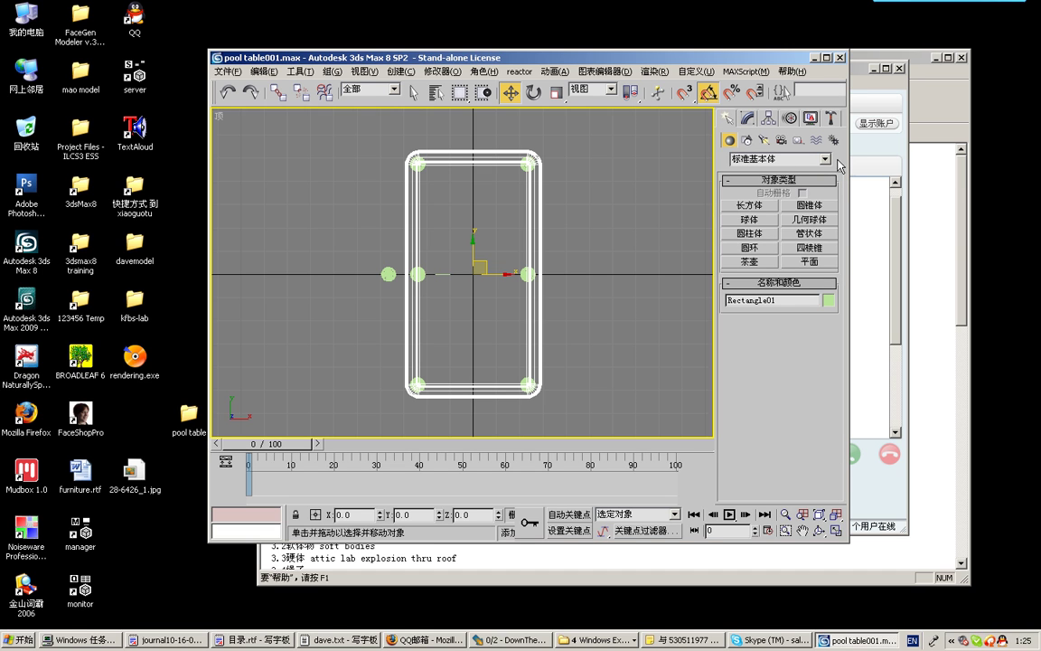
- Create a Compound Objects ProBoolean on Rectangle01, subtracting the six pocket circles
left_click(824, 159)
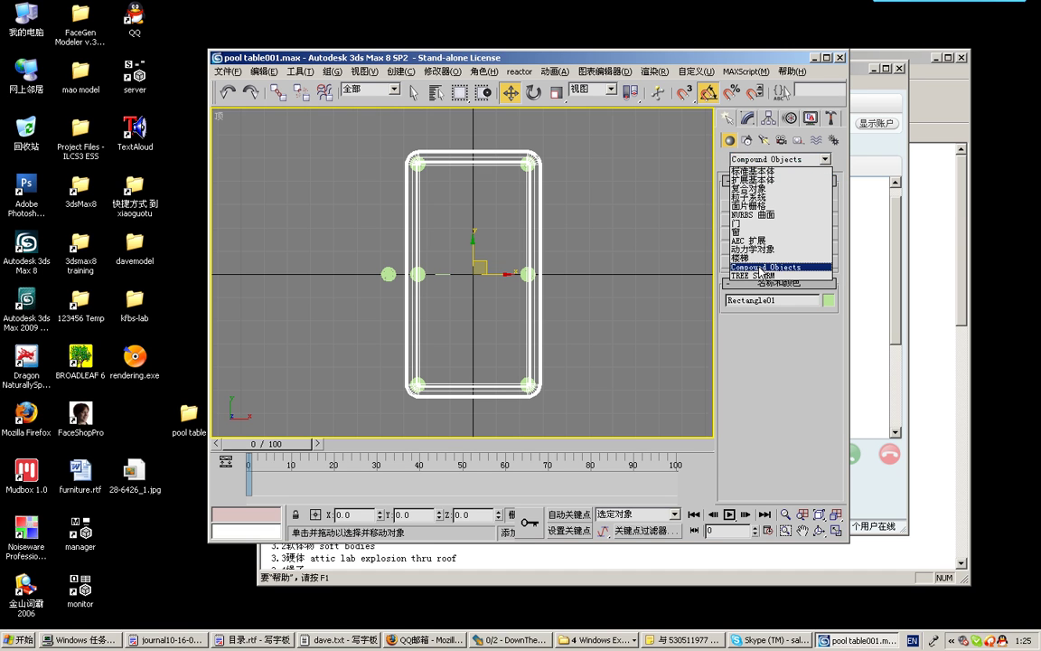
left_click(761, 268)
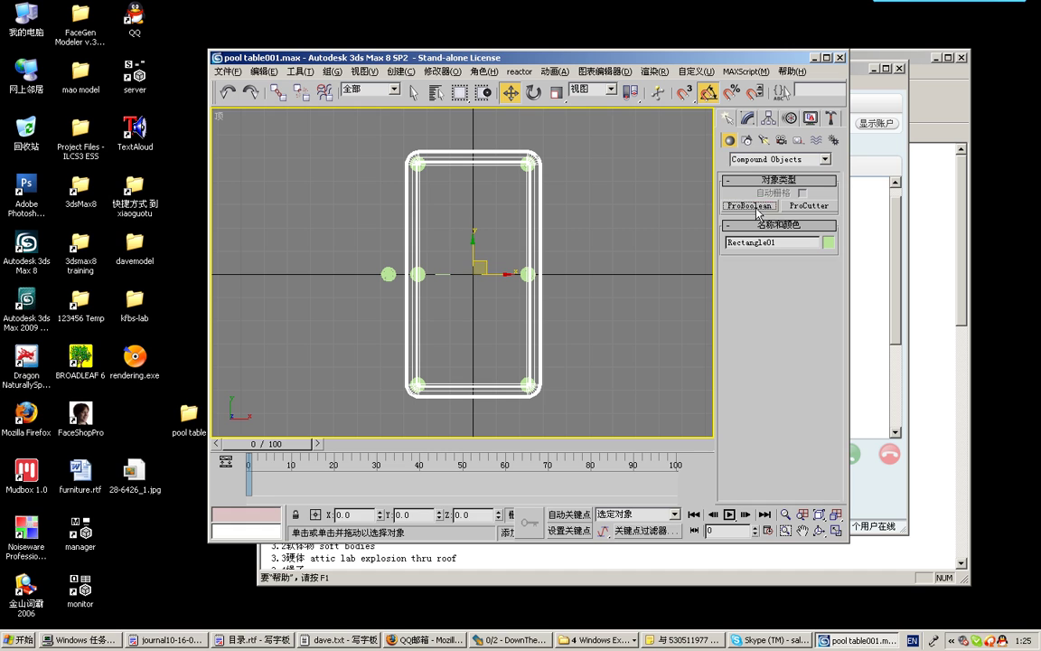
left_click(750, 206)
left_click(778, 281)
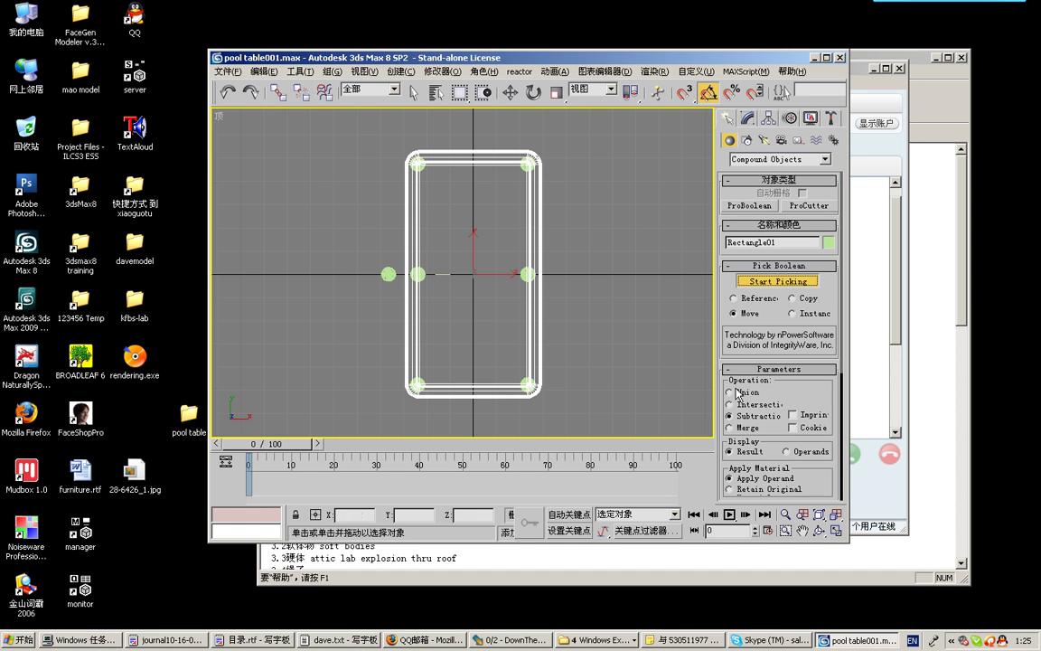
left_click(422, 273)
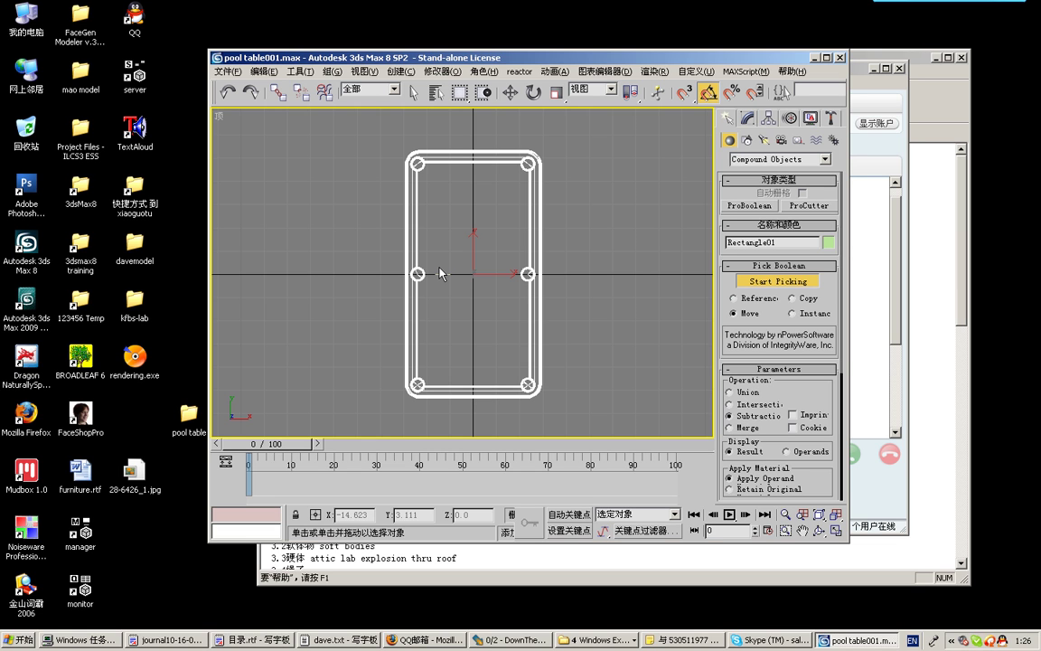
- Finish the ProBoolean and convert Rectangle01 to an Editable Poly
left_click(761, 286)
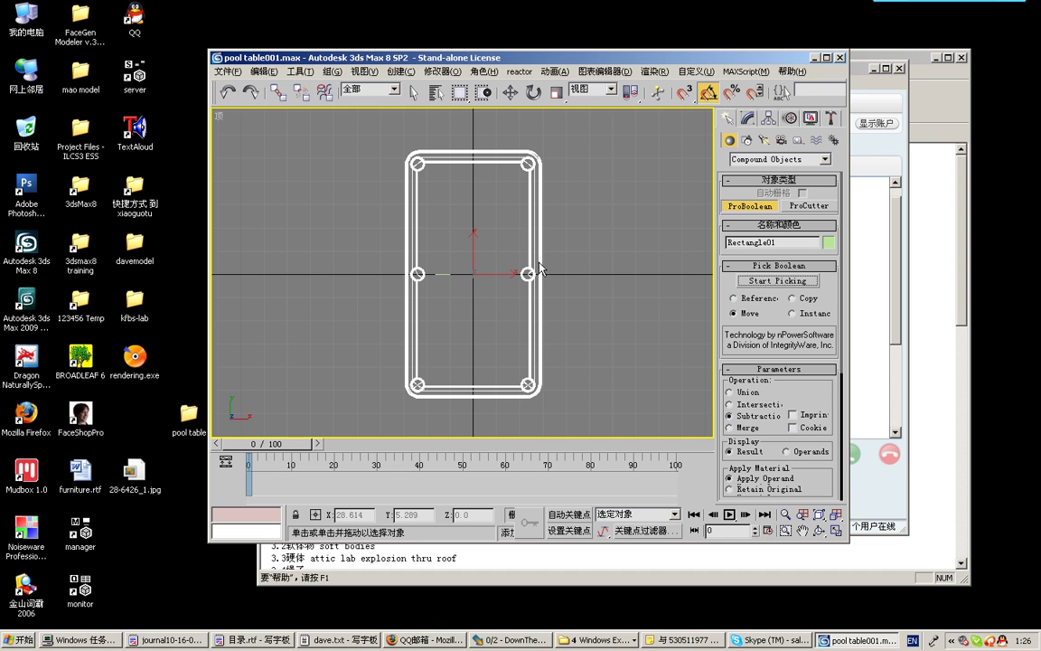
left_click(741, 207)
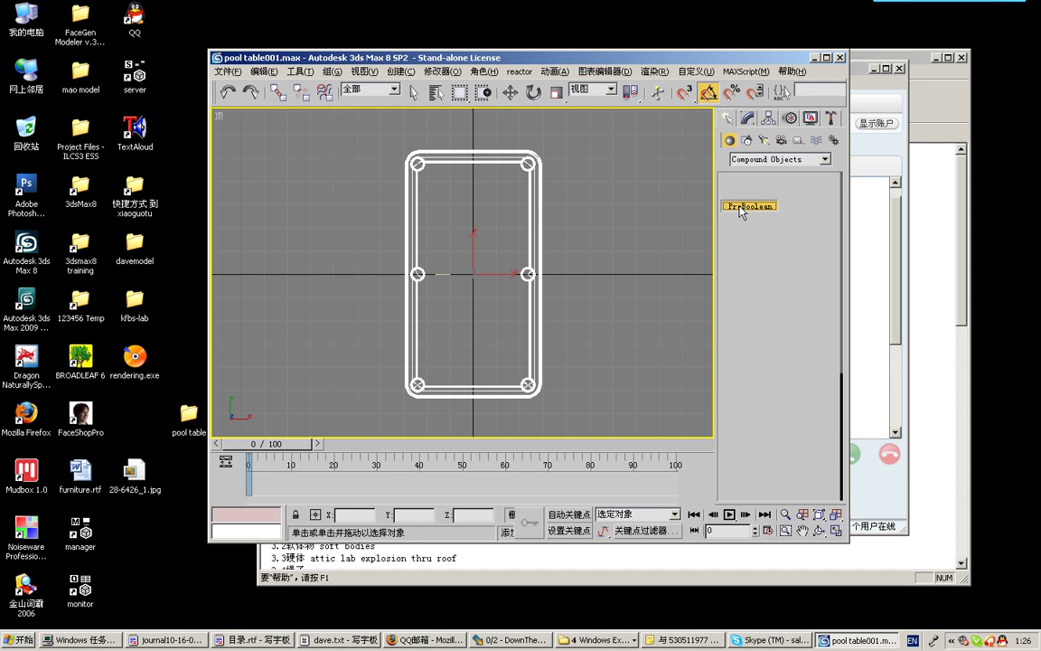
key("w")
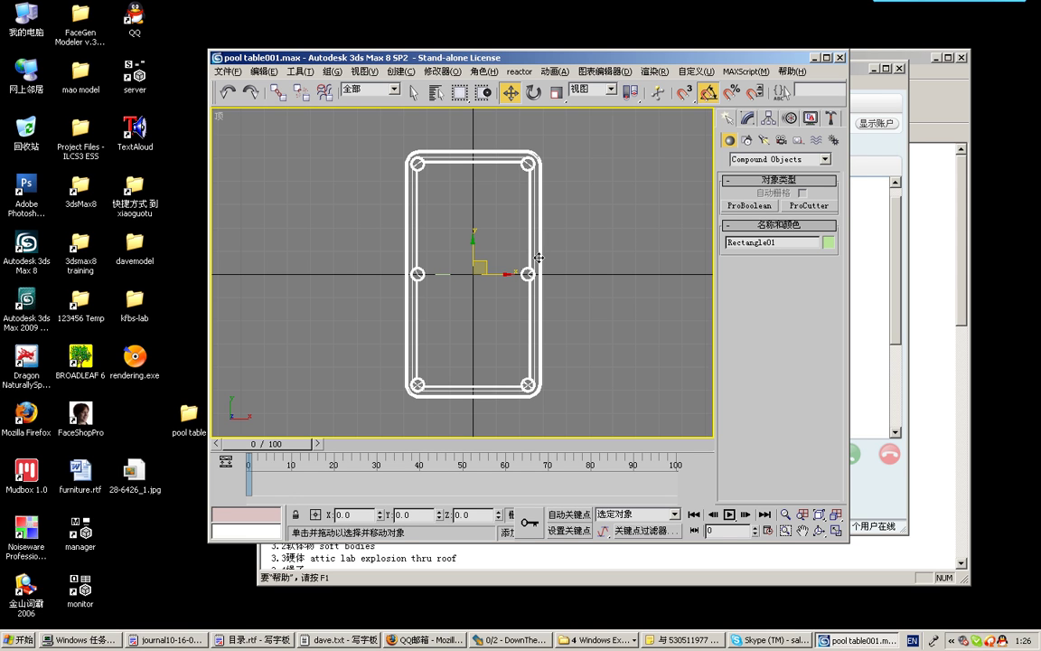
right_click(540, 263)
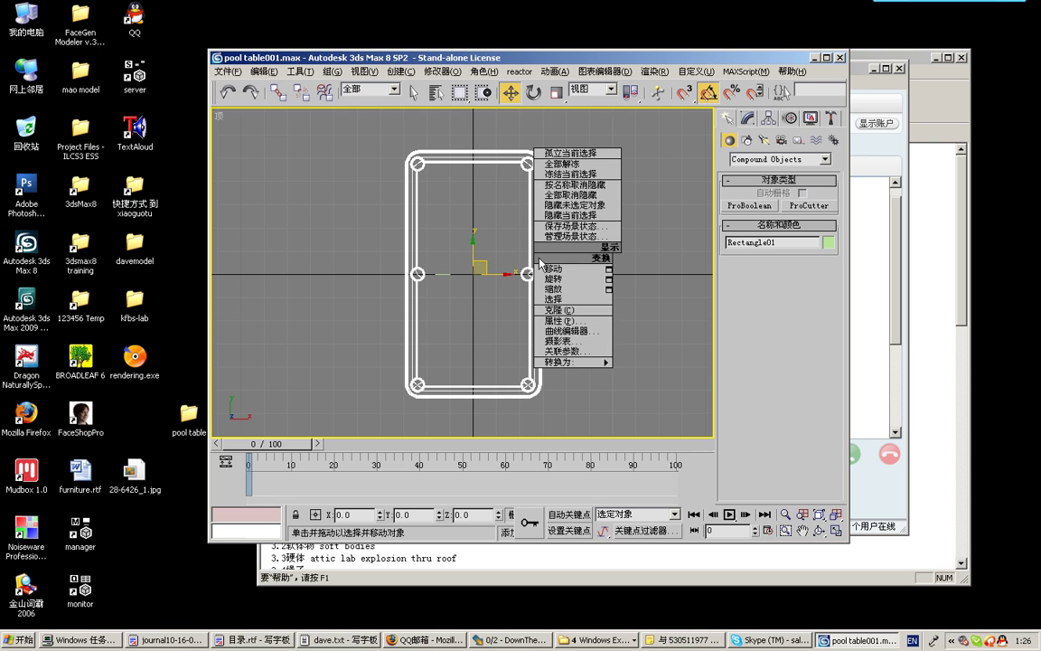
mouse_move(570, 362)
left_click(673, 371)
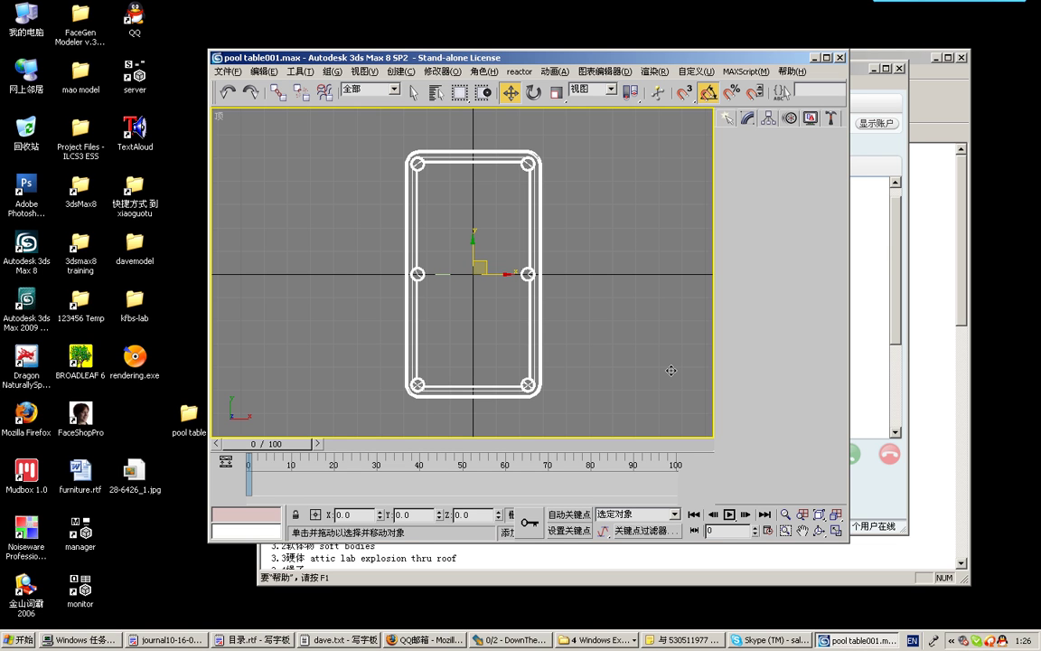
- Choose Save As (另存为) from the File menu
left_click(230, 72)
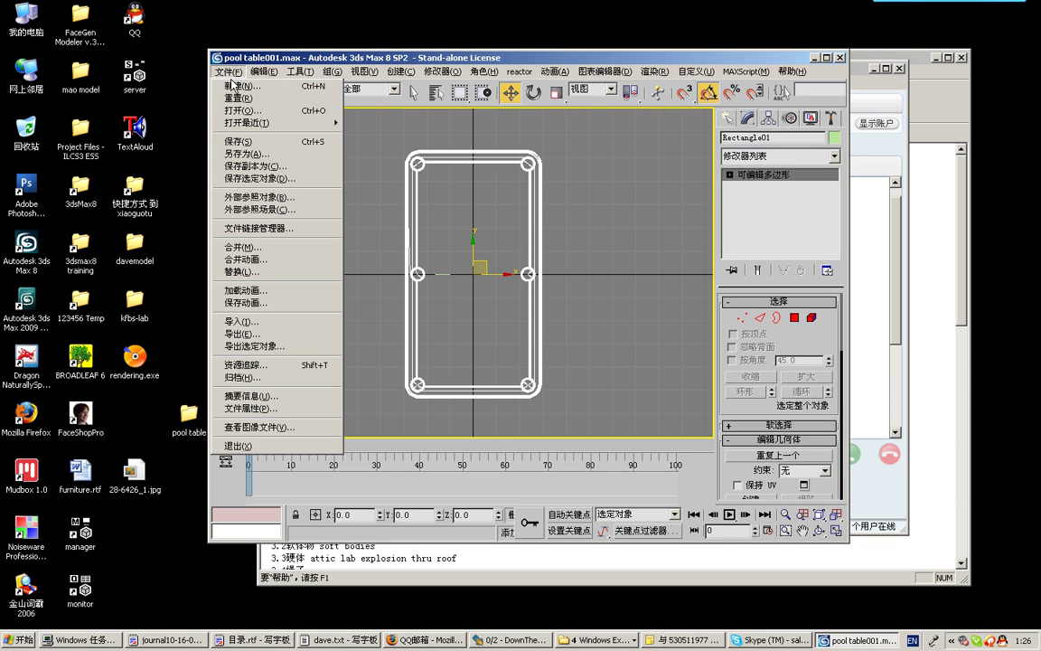
left_click(244, 158)
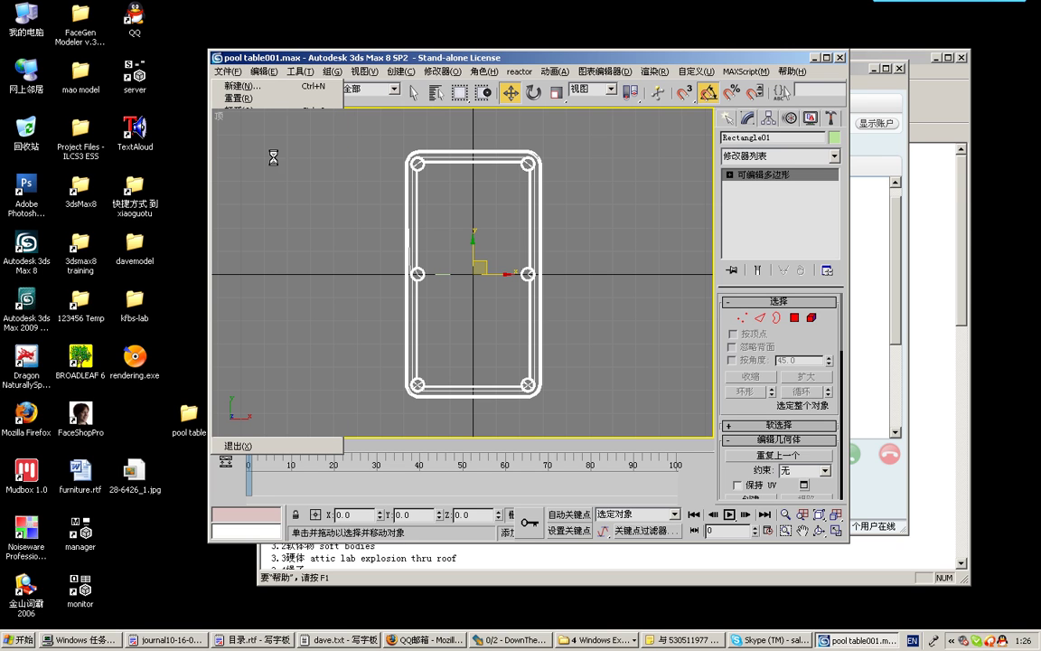